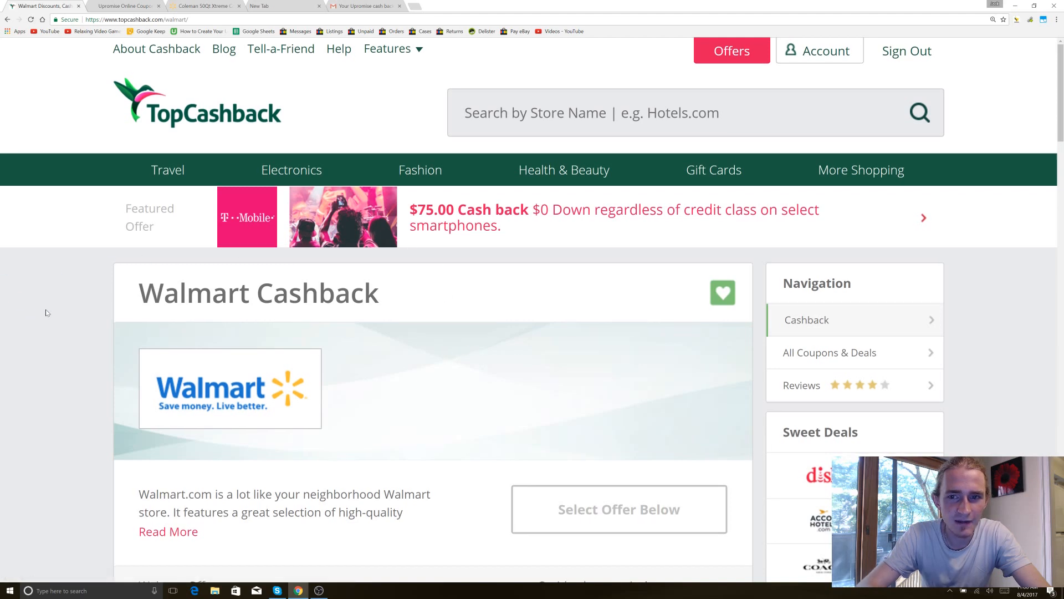
# Activate TopCashback's 3% Walmart offer for All Other Purchases and continue to the Walmart site
pyautogui.scroll(-1, 46, 312)
pyautogui.scroll(-1, 47, 313)
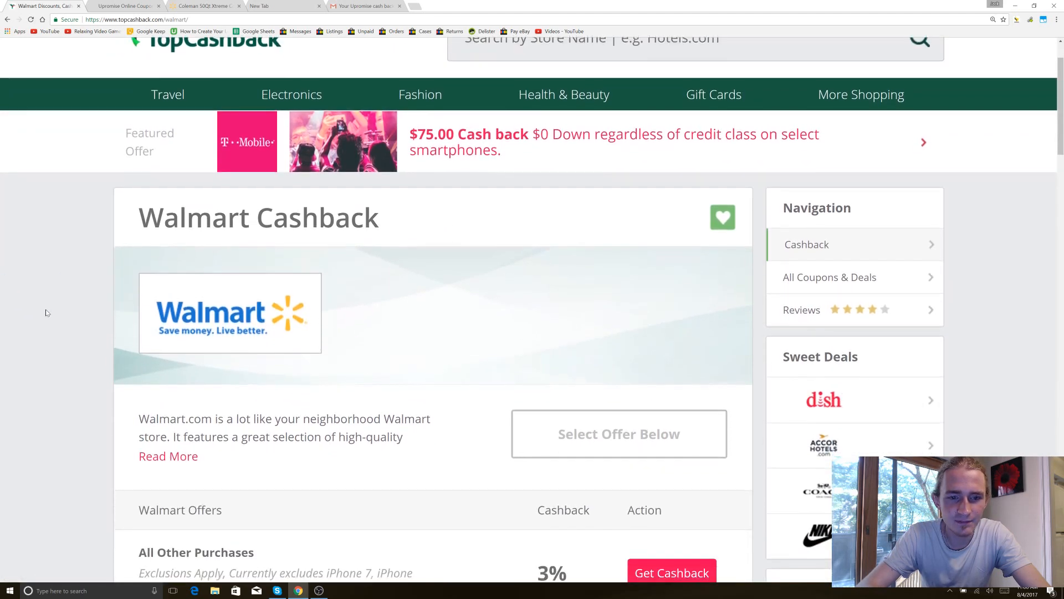
pyautogui.scroll(-2, 47, 312)
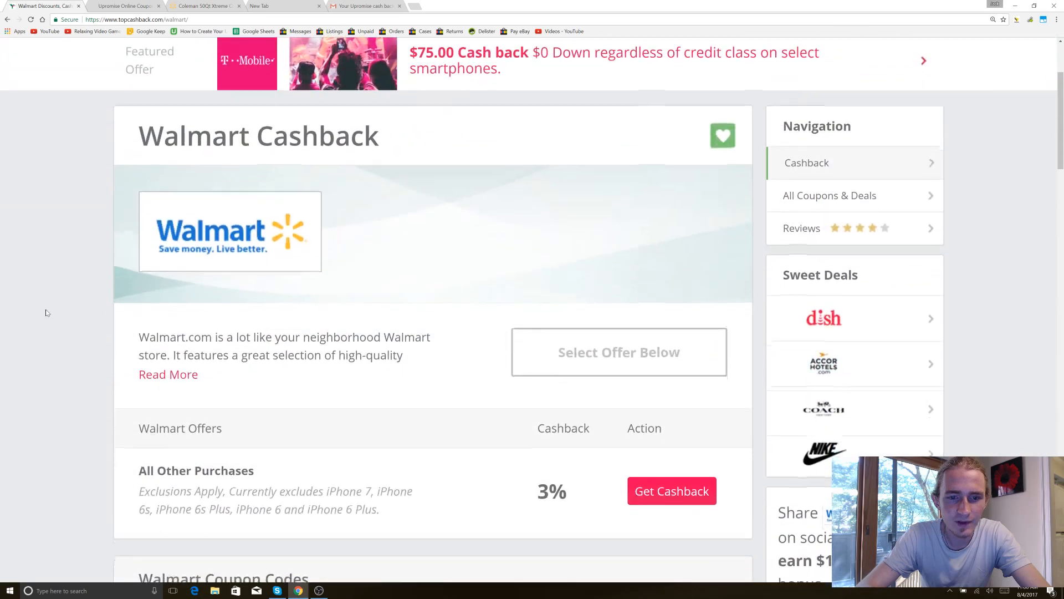
pyautogui.click(671, 488)
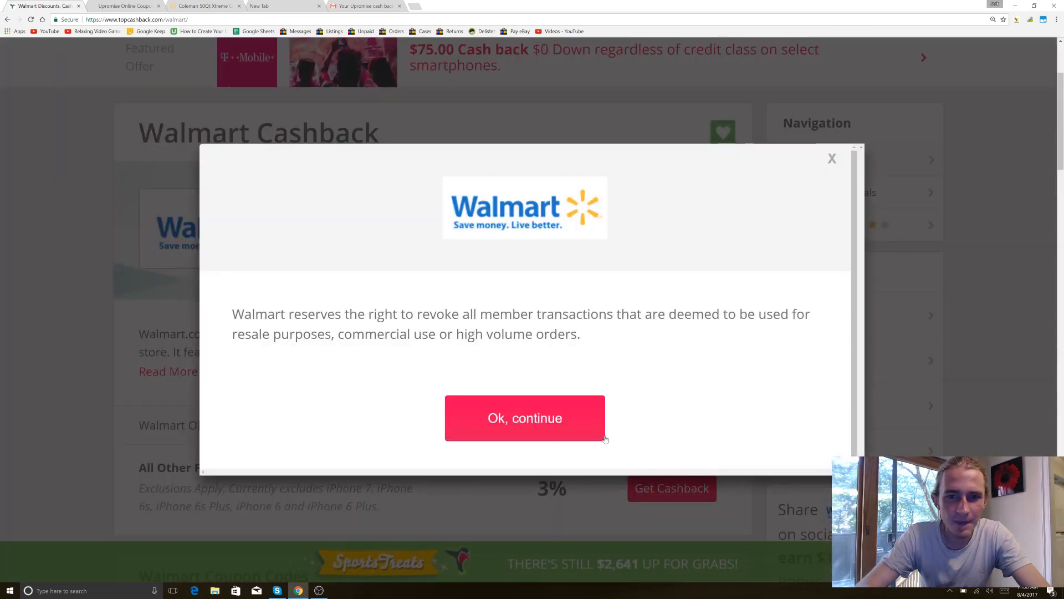
pyautogui.click(511, 418)
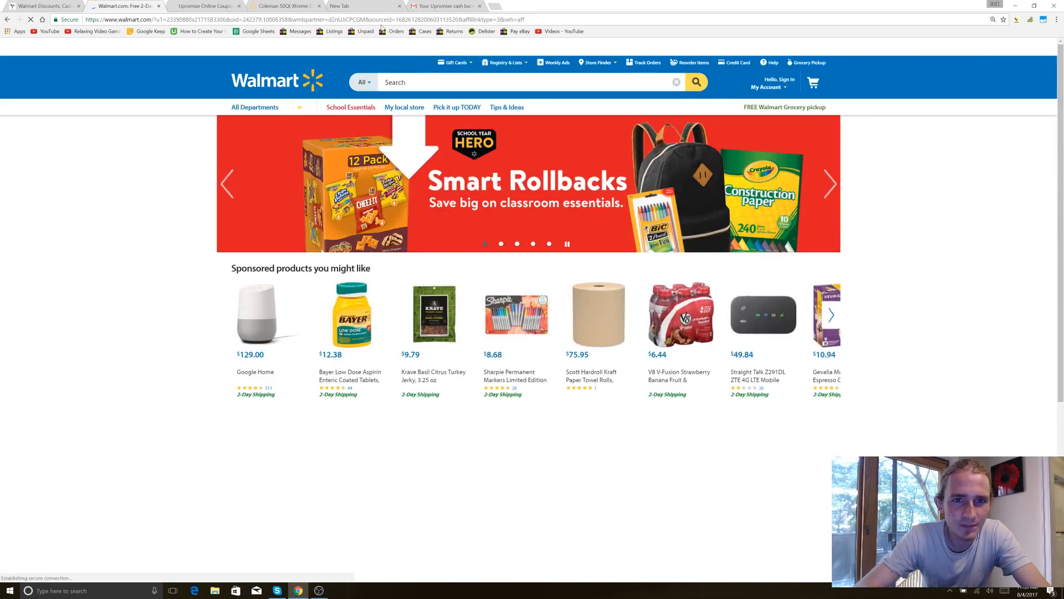
# Examine the affiliate tracking parameters in the Walmart page address, including the source ID and the wmlspartner value
pyautogui.doubleClick(427, 19)
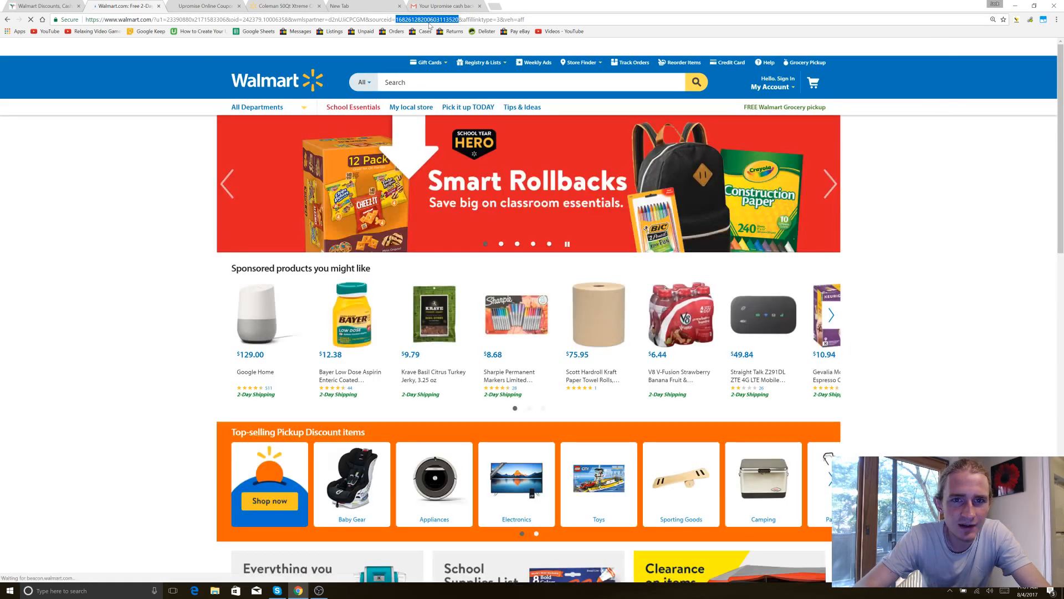
pyautogui.click(525, 20)
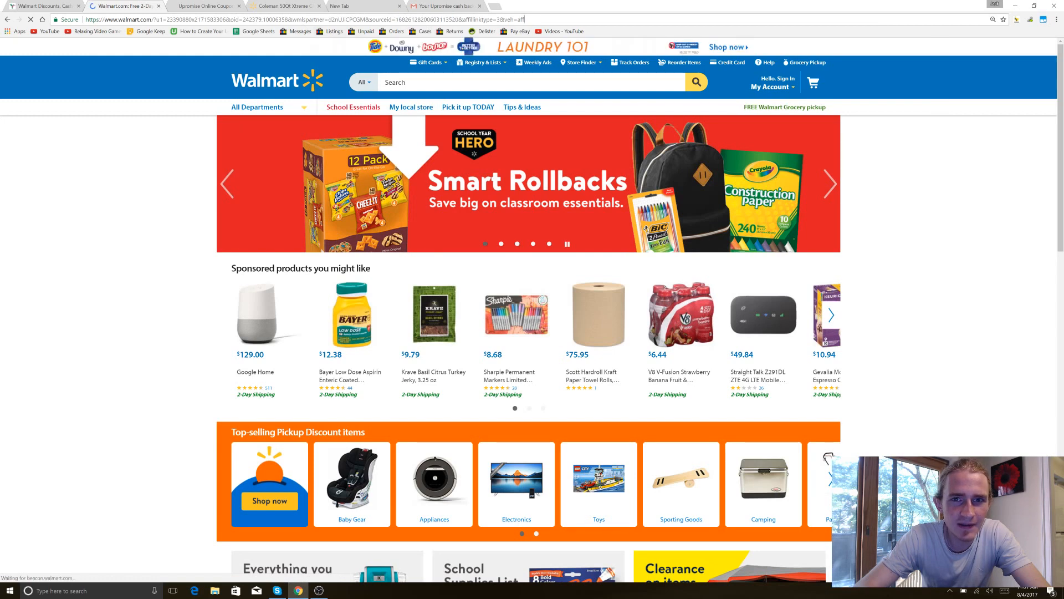
pyautogui.doubleClick(522, 20)
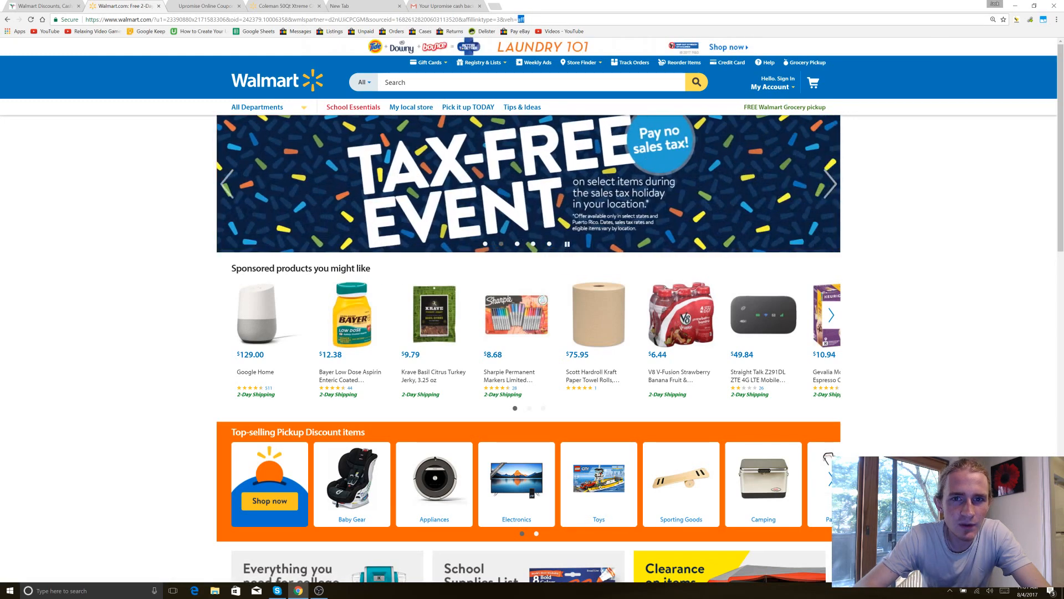
pyautogui.moveTo(525, 19); pyautogui.dragTo(166, 19)
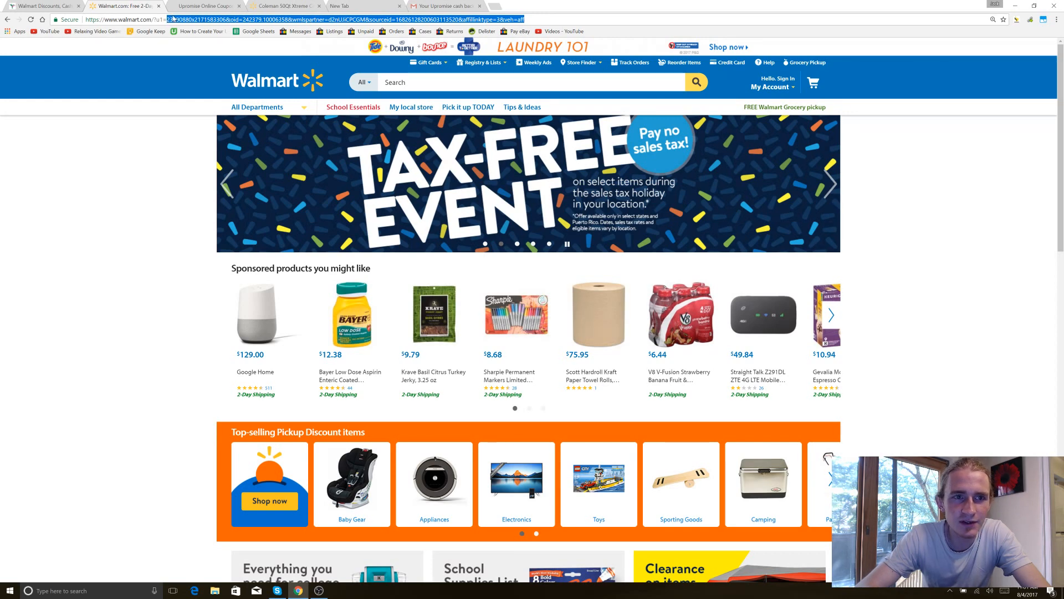
pyautogui.click(67, 6)
pyautogui.click(133, 5)
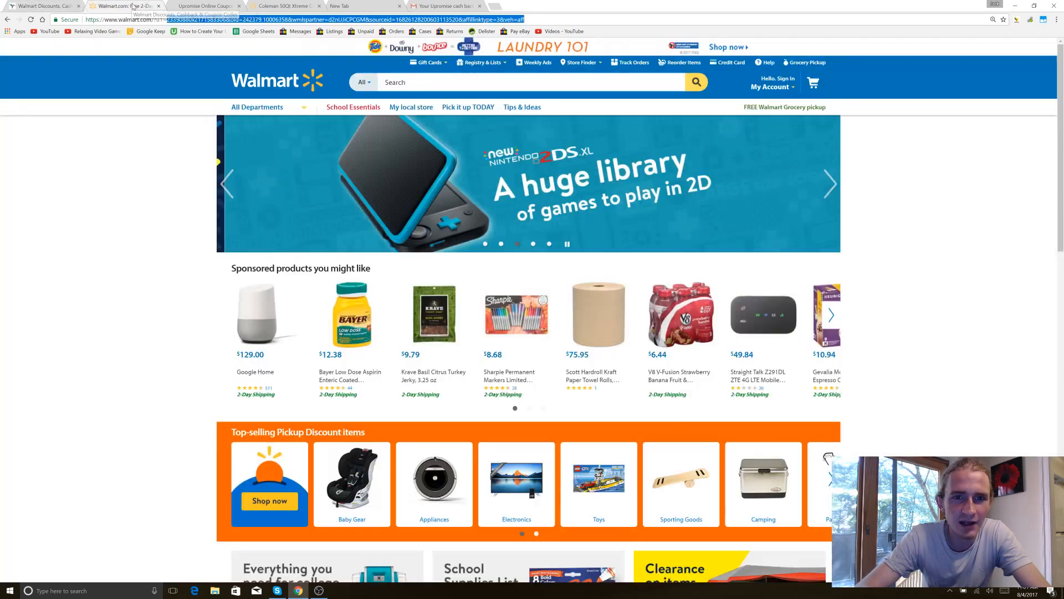
pyautogui.click(350, 21)
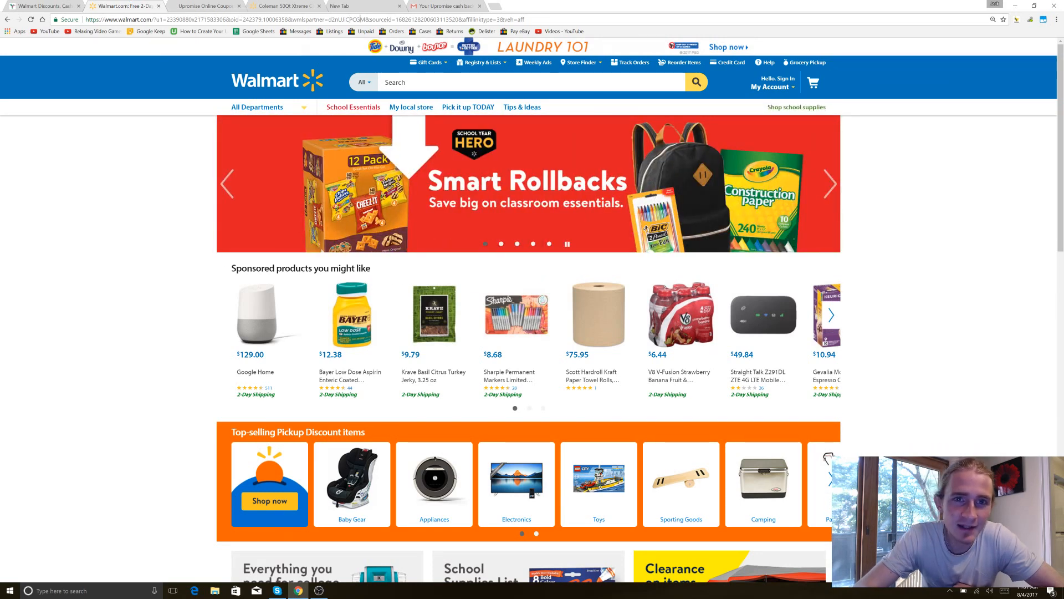
pyautogui.doubleClick(355, 19)
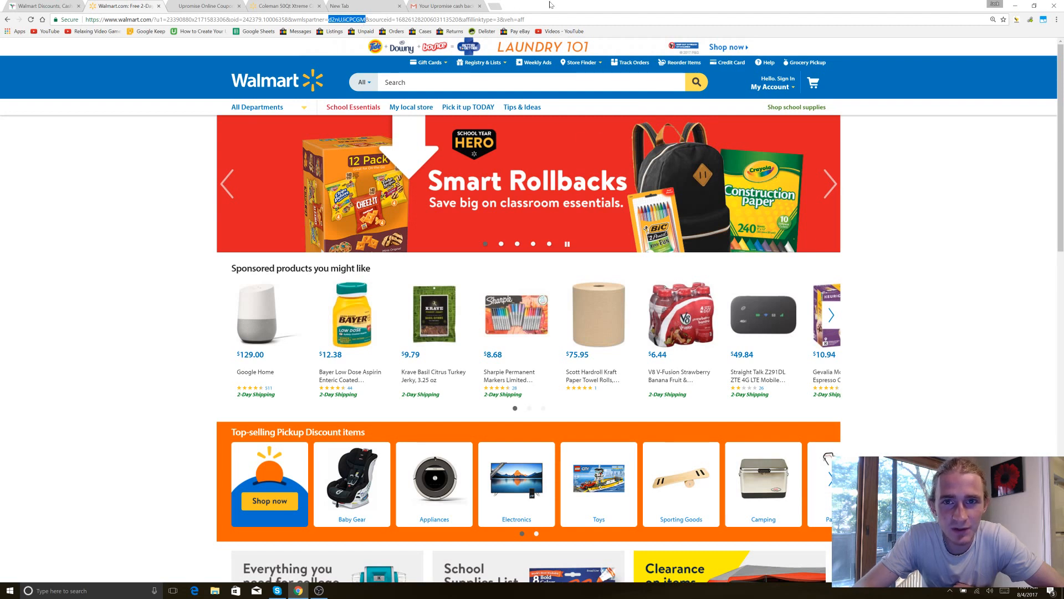
pyautogui.click(520, 78)
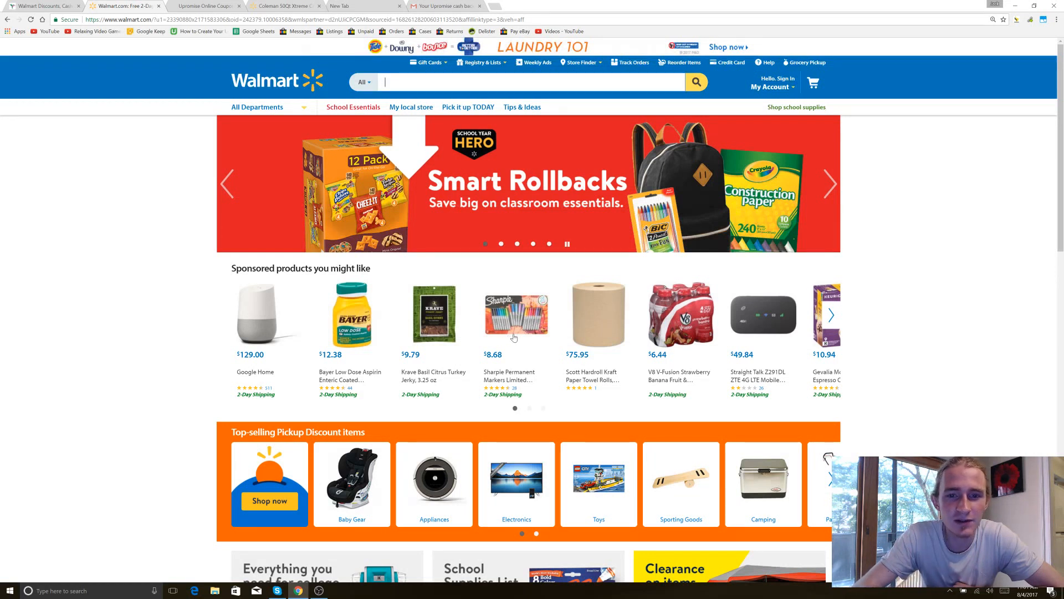
pyautogui.click(433, 64)
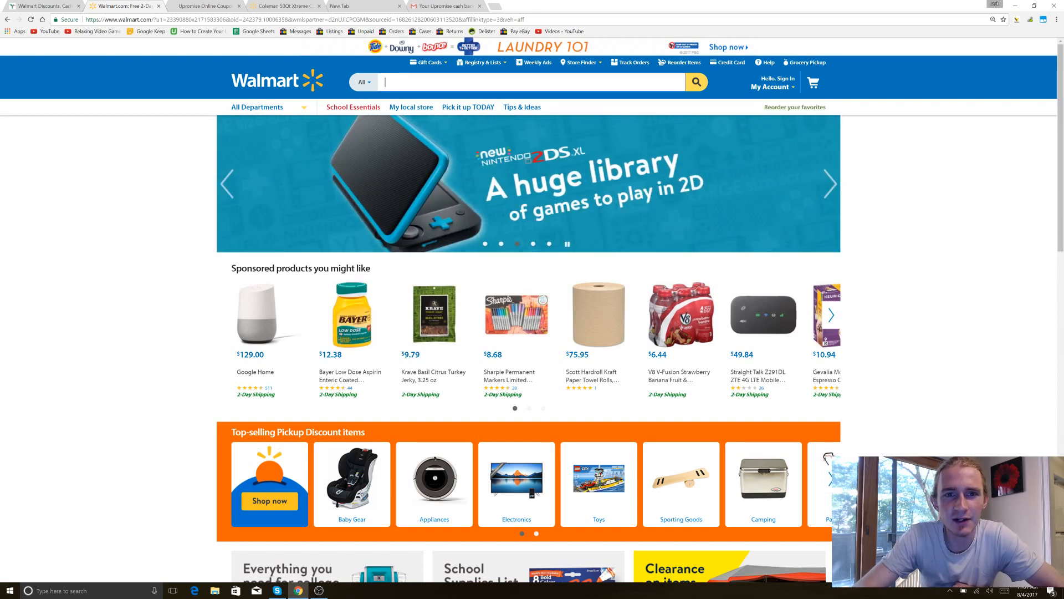
# Check TopCashback's Walmart visit confirmation against the opened Walmart page
pyautogui.click(56, 6)
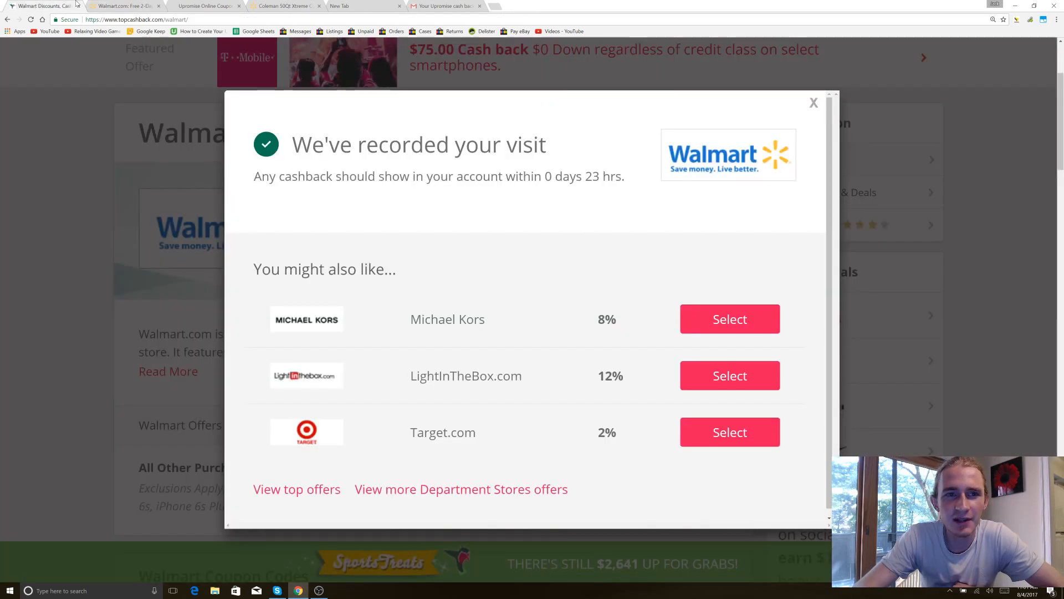
pyautogui.click(111, 6)
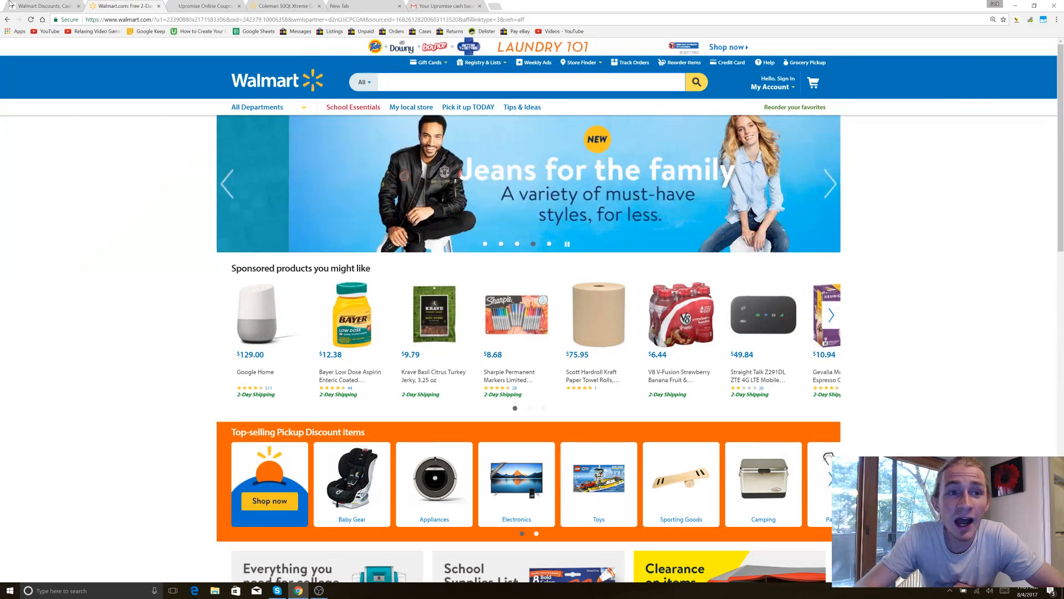
pyautogui.click(30, 5)
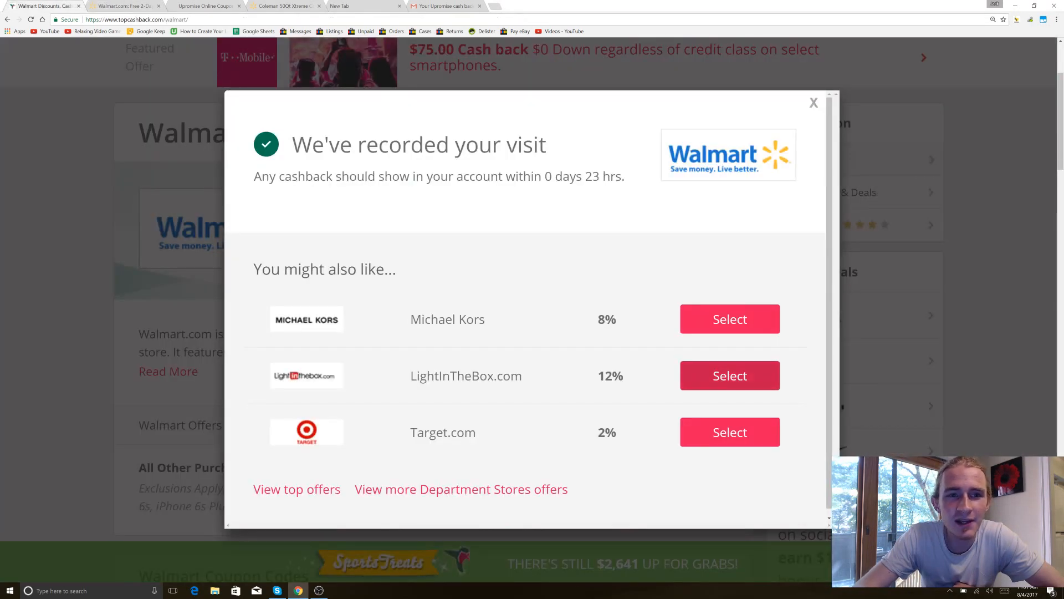
pyautogui.click(118, 4)
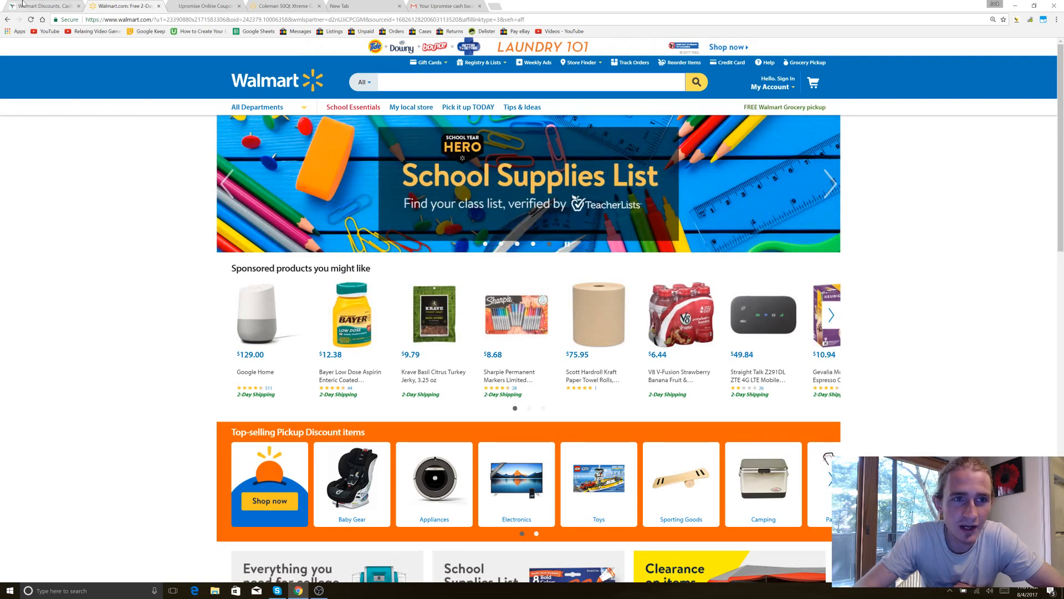
# Dismiss the visit confirmation on TopCashback and activate the 3% Walmart cashback offer again, continuing to Walmart
pyautogui.click(22, 5)
pyautogui.click(39, 261)
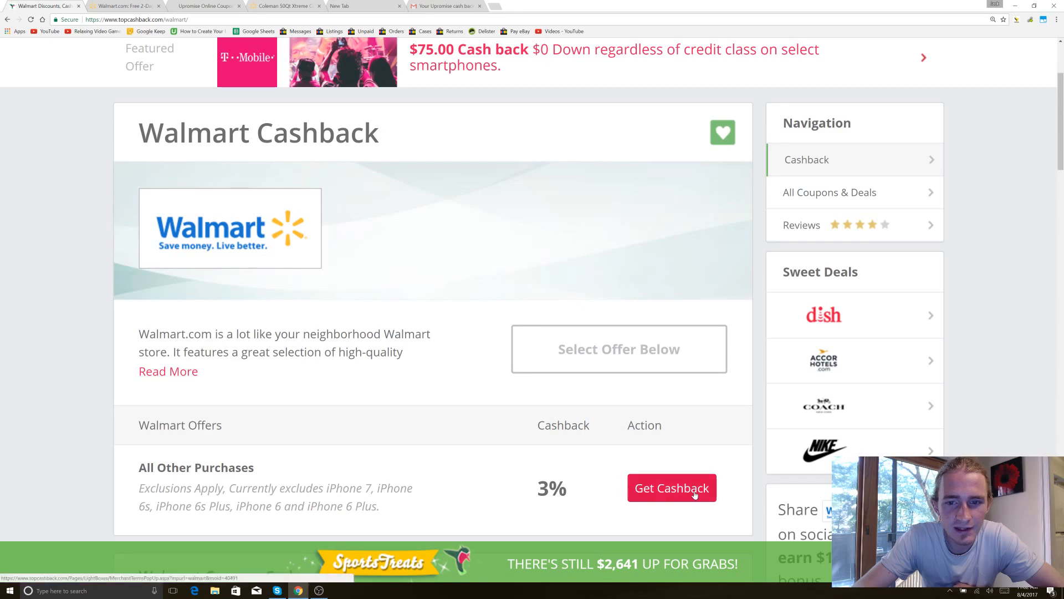
pyautogui.click(694, 492)
pyautogui.click(515, 419)
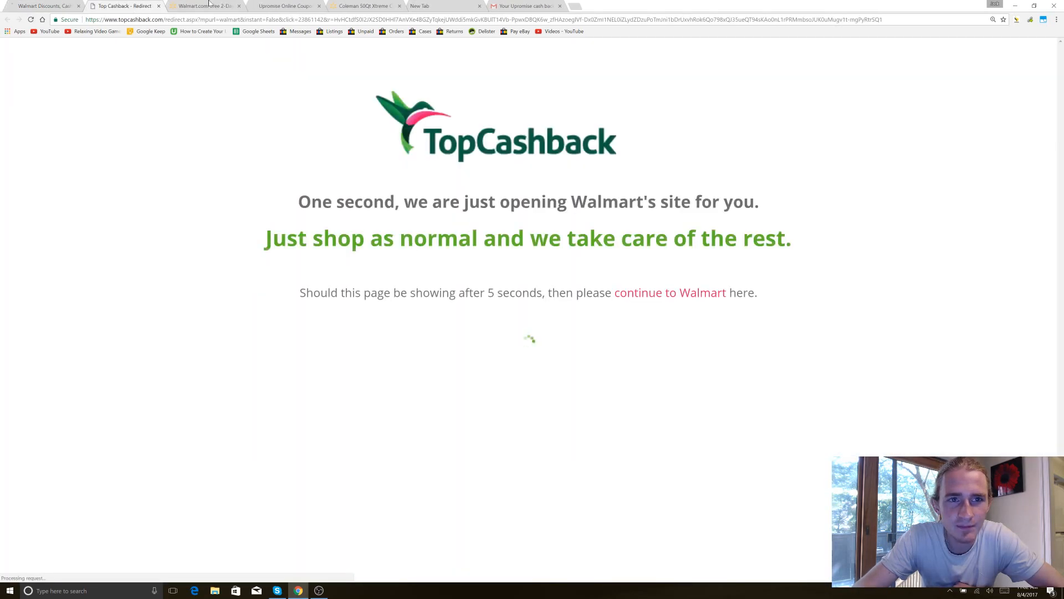
# Review the earlier Walmart page and the Upromise retailer search results for Walmart
pyautogui.click(207, 4)
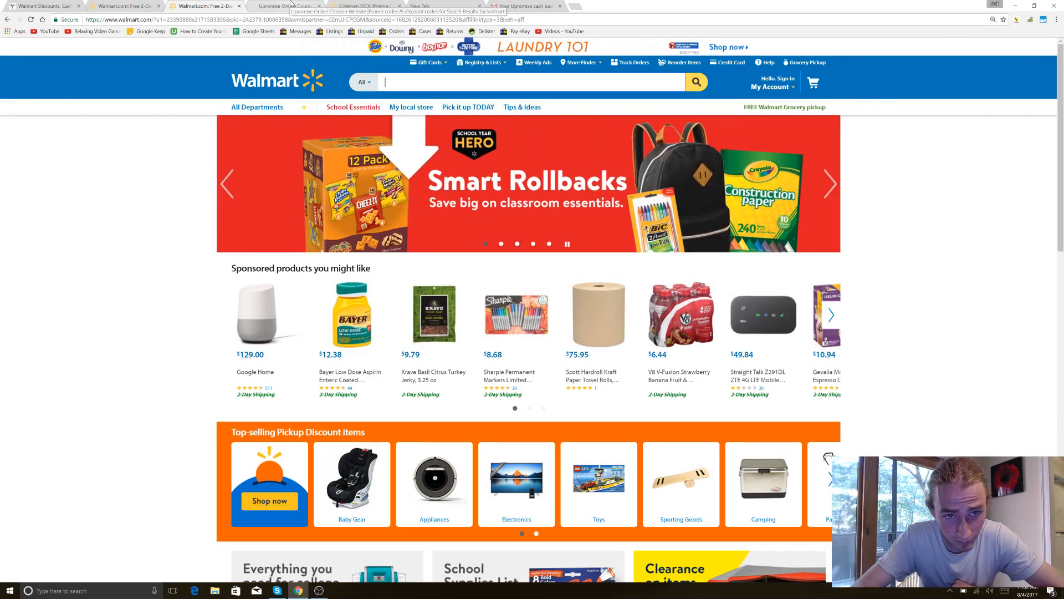
pyautogui.click(290, 6)
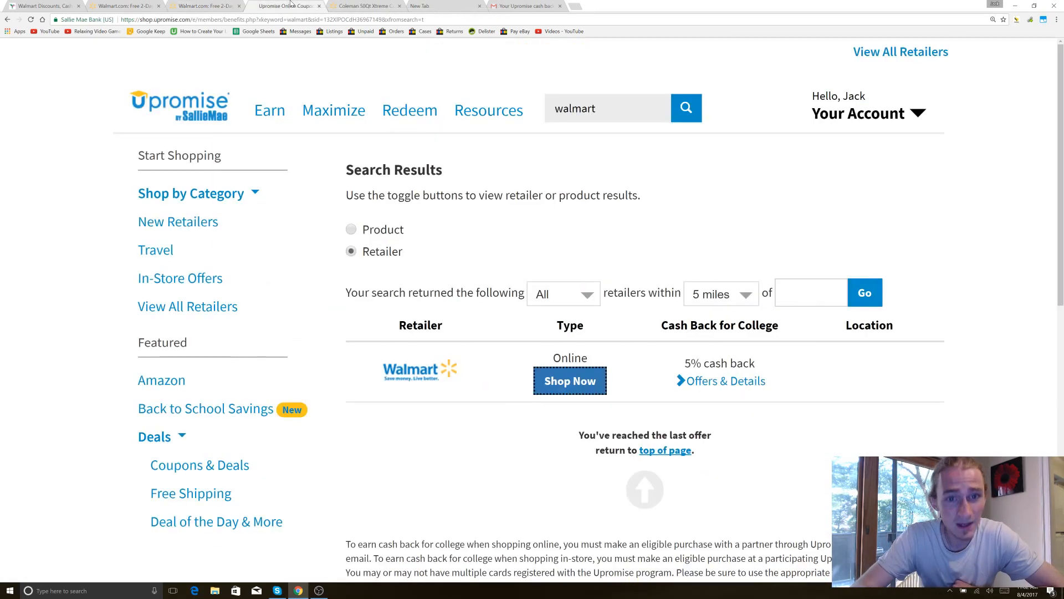
pyautogui.click(345, 5)
pyautogui.click(200, 5)
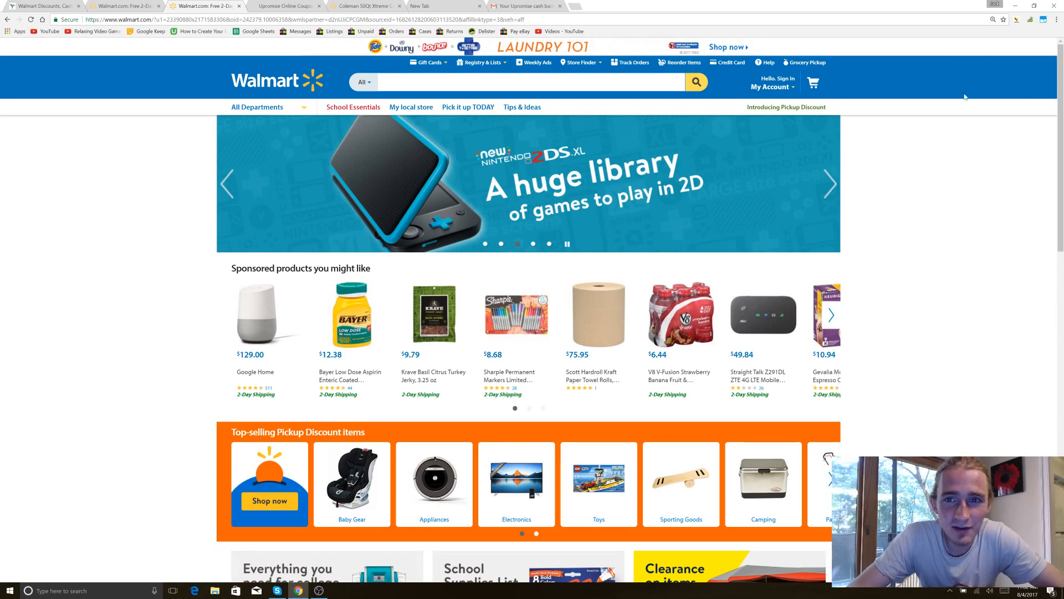
# Open the browser's cookie settings within the advanced content settings
pyautogui.click(1057, 20)
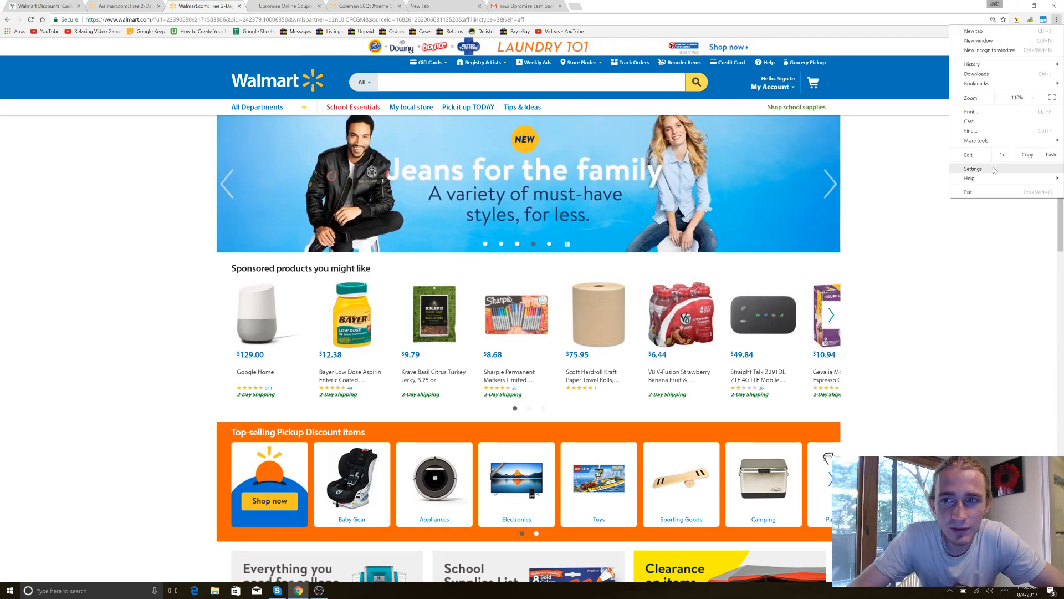
pyautogui.click(974, 168)
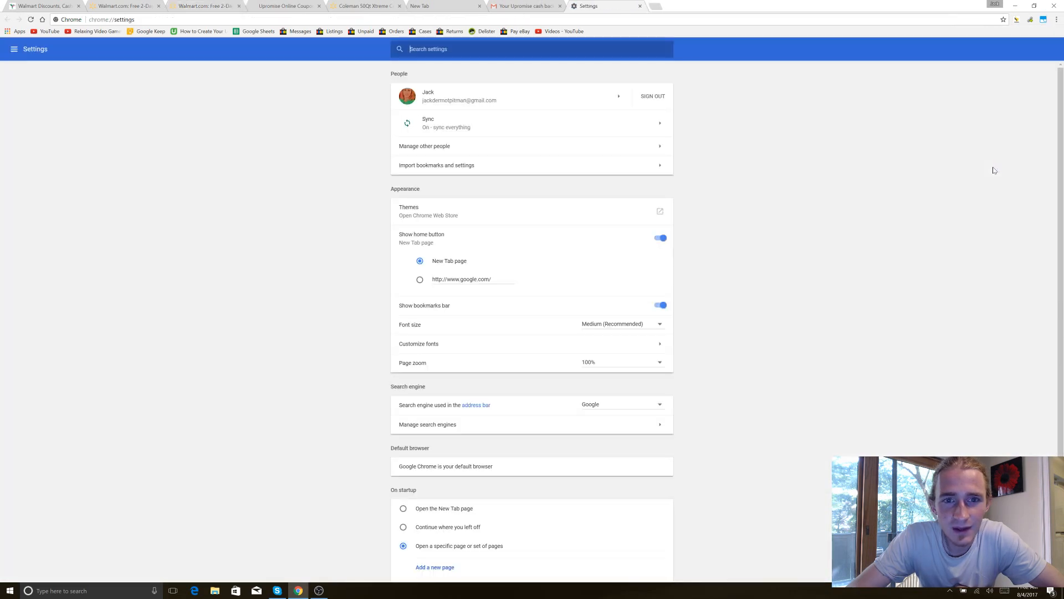
pyautogui.scroll(-2, 279, 491)
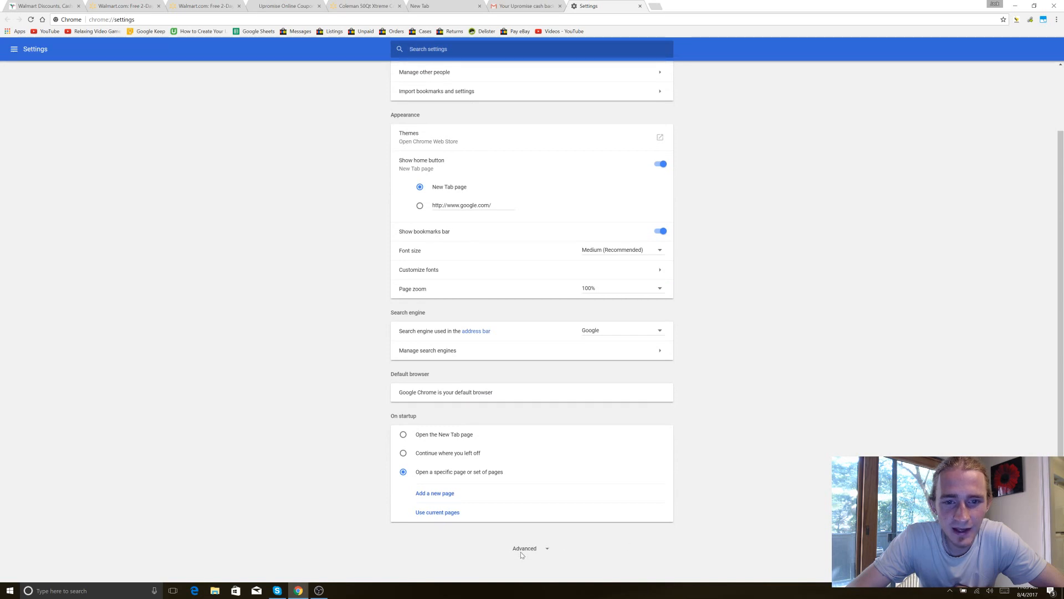
pyautogui.click(520, 552)
pyautogui.scroll(-7, 227, 483)
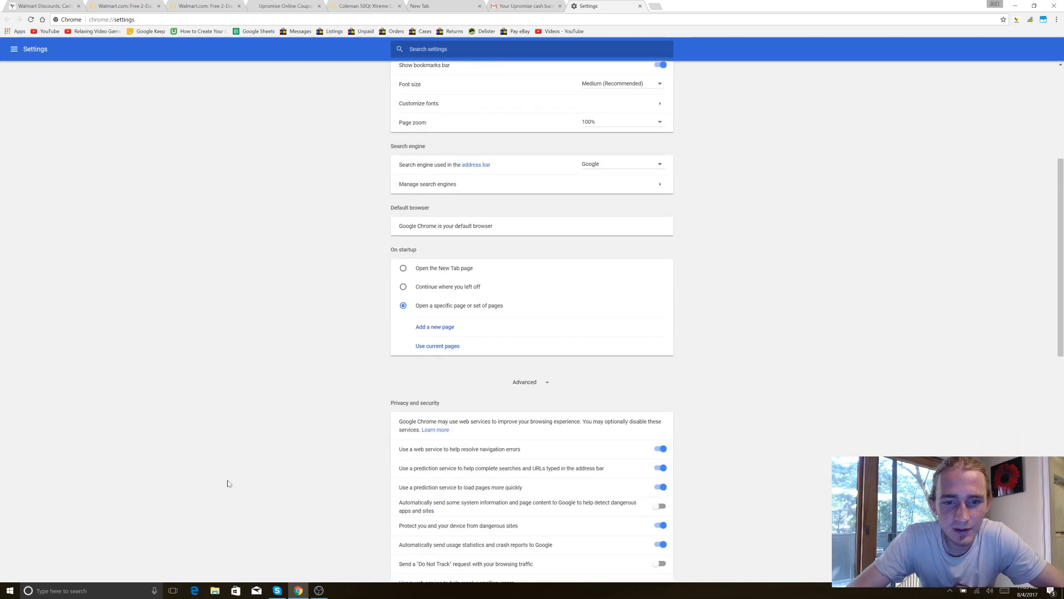
pyautogui.scroll(-2, 227, 483)
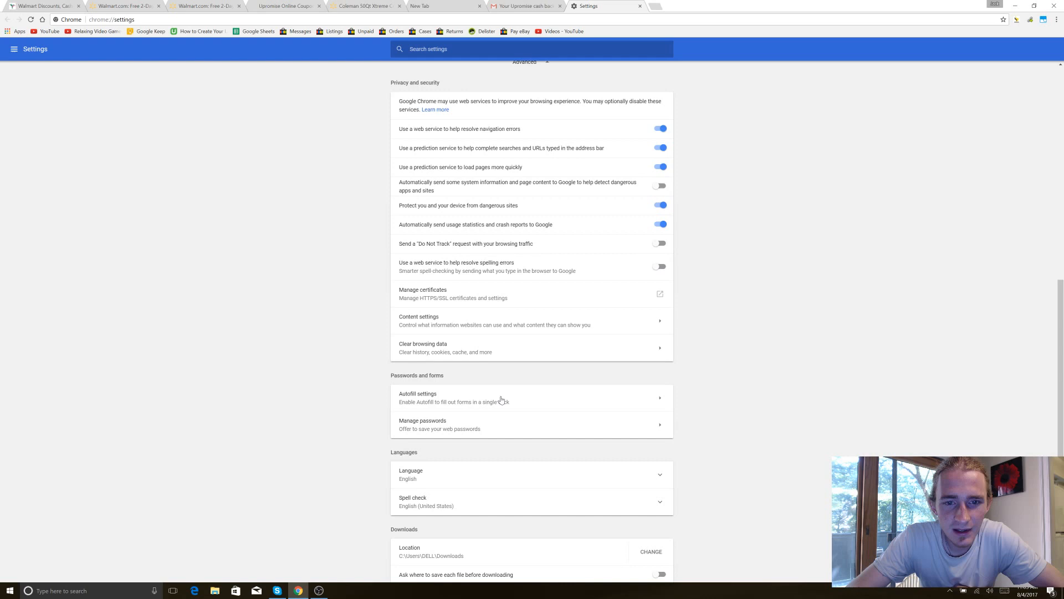
pyautogui.click(450, 320)
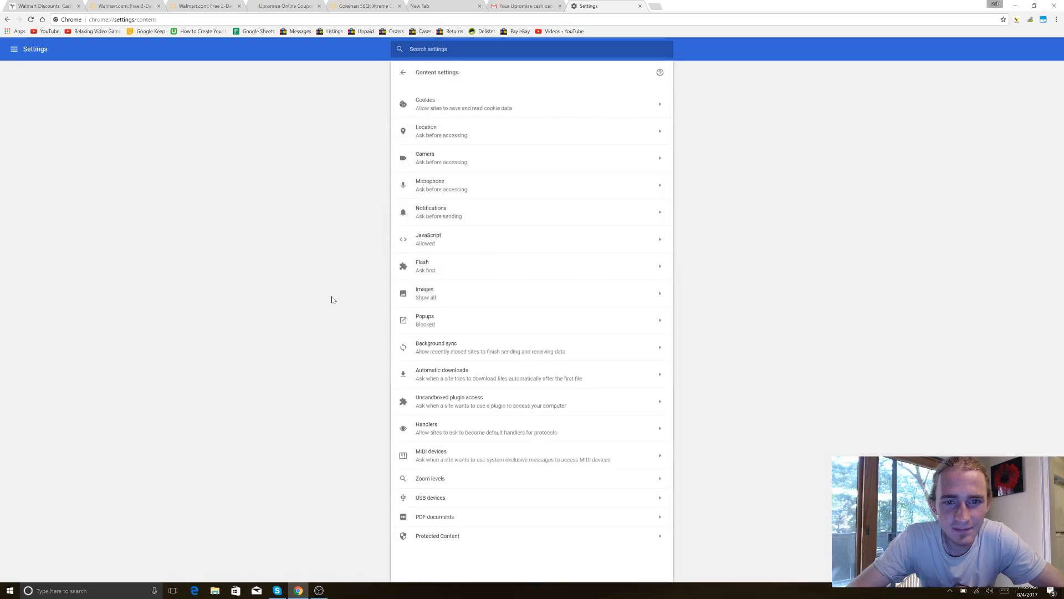
pyautogui.click(451, 113)
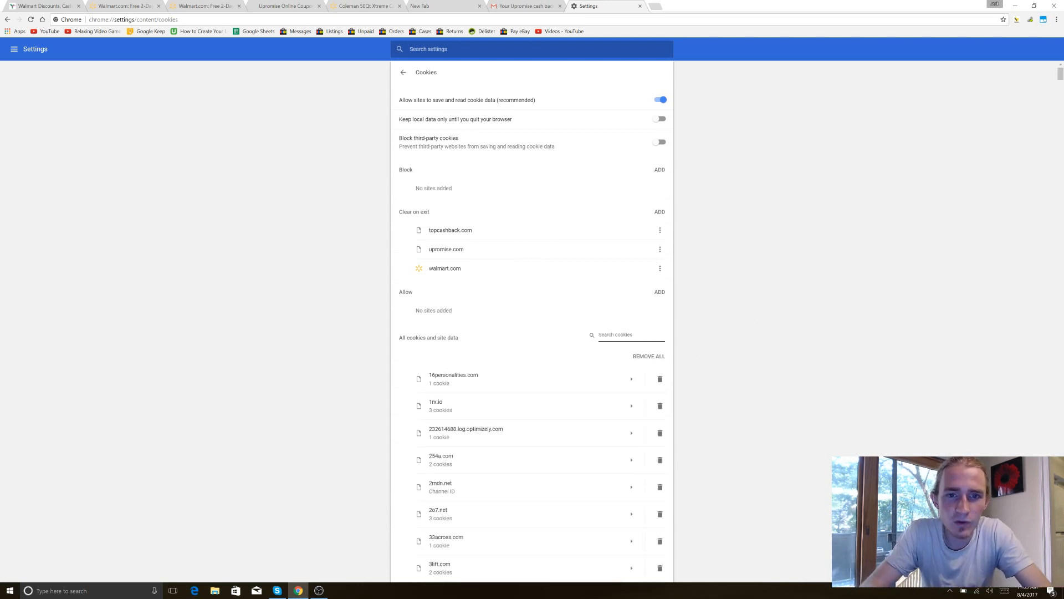
# Filter the stored cookies by "walmart" and clear all the site data shown
pyautogui.click(631, 338)
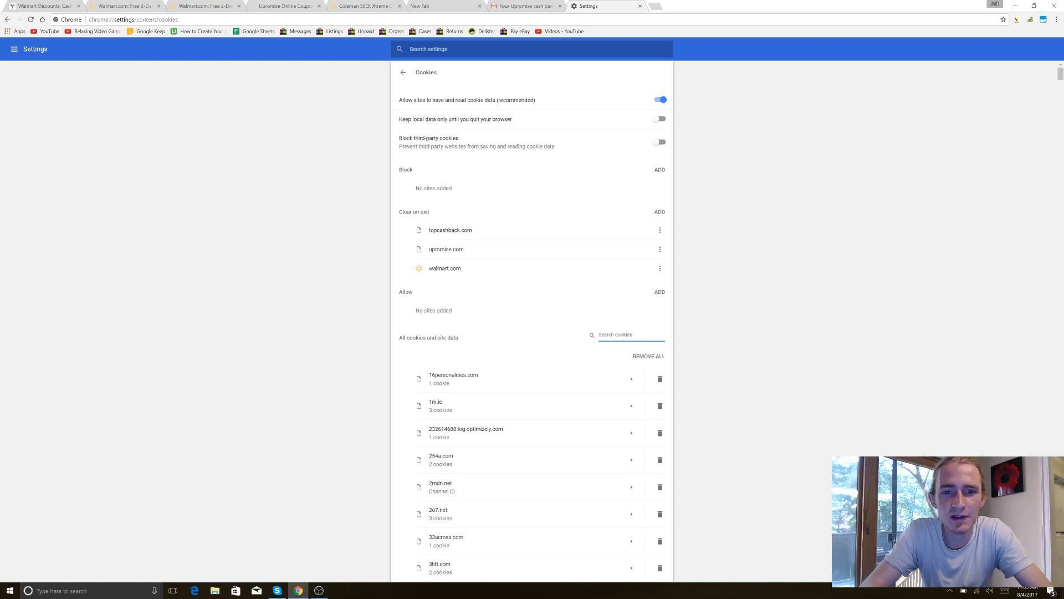
pyautogui.write('wal')
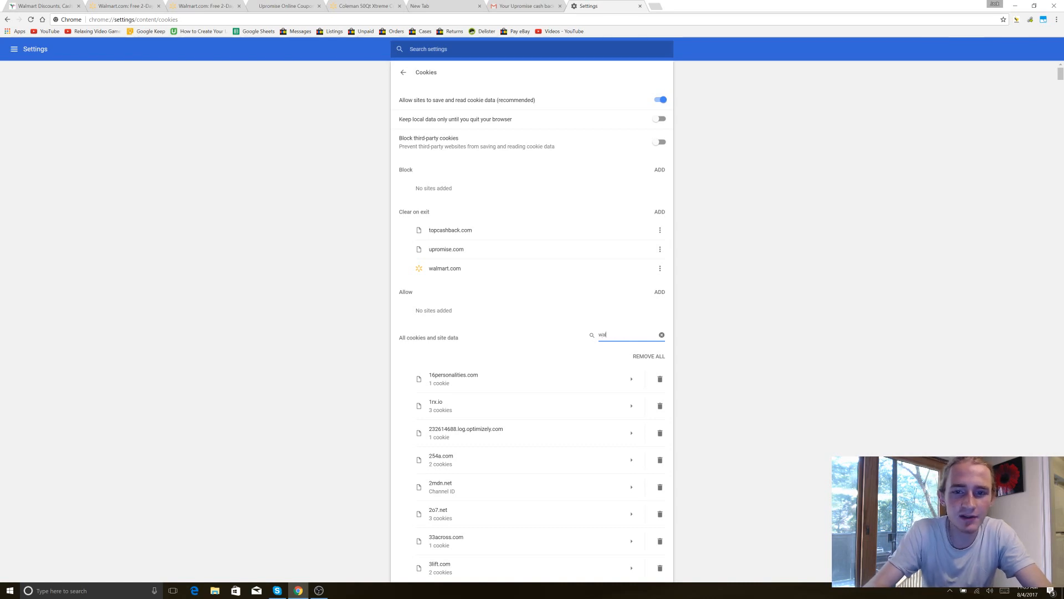
pyautogui.write('mart')
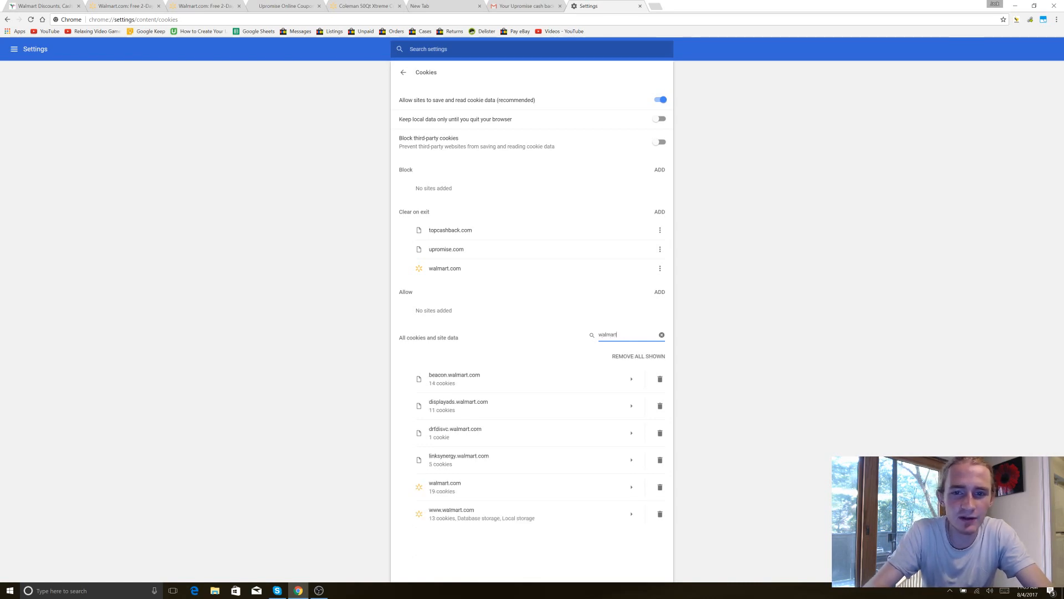
pyautogui.click(640, 357)
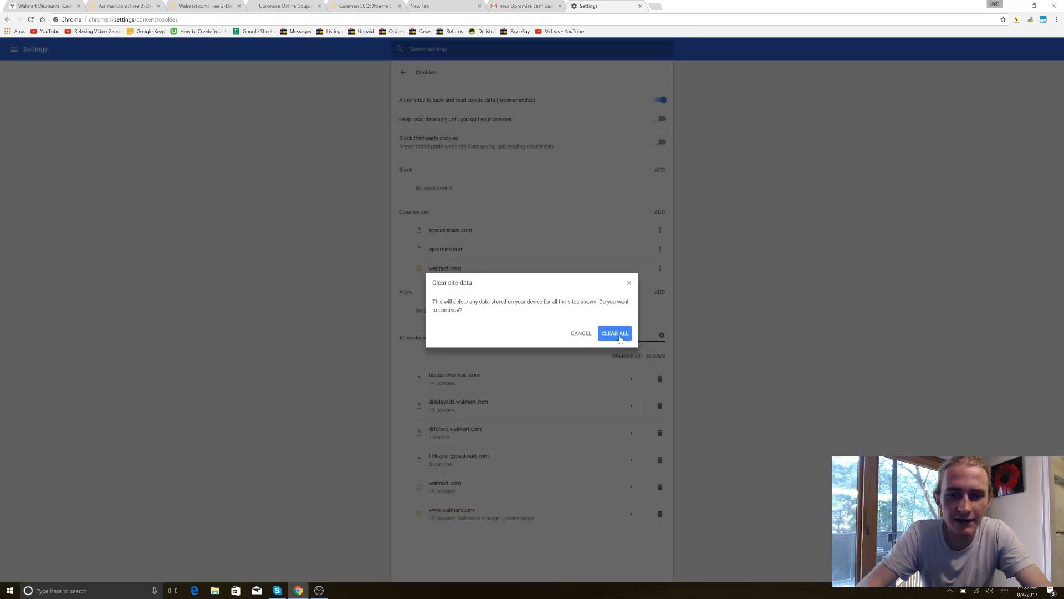
pyautogui.click(621, 339)
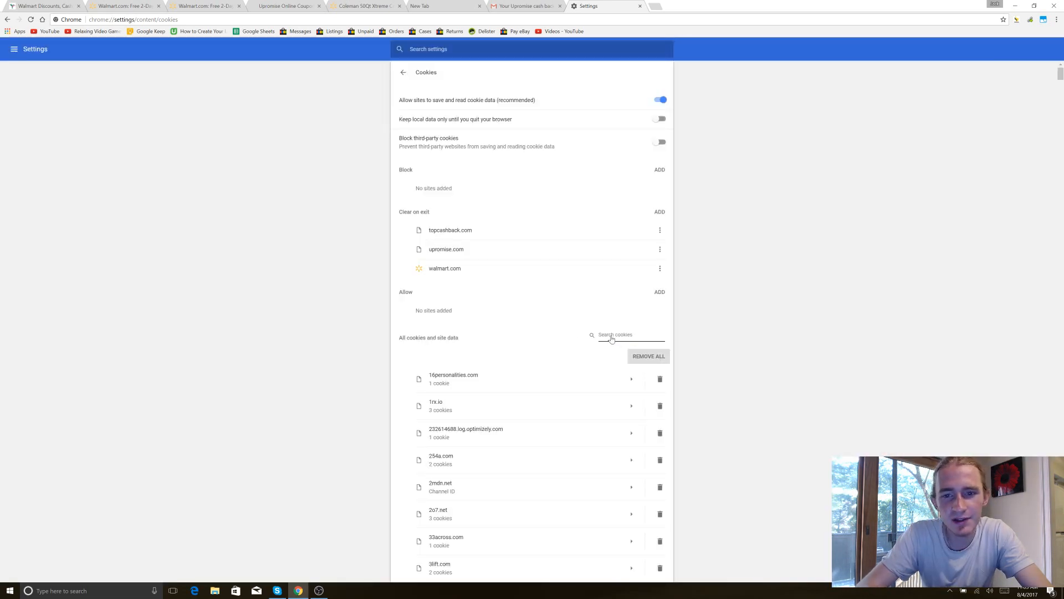
# Filter the stored cookies by "upromise" and clear all the site data shown
pyautogui.click(611, 338)
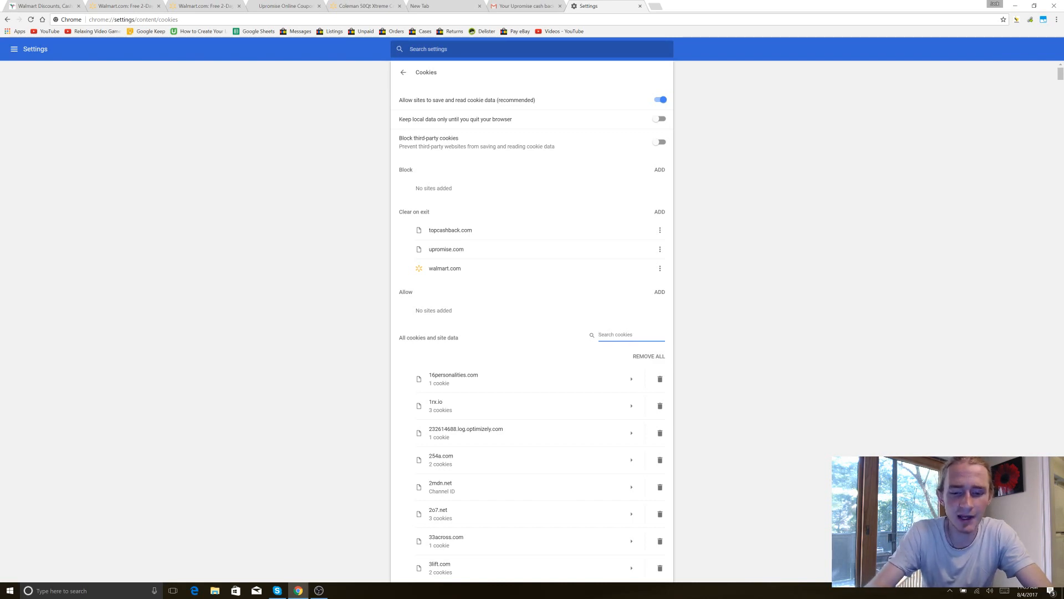
pyautogui.write('upromise')
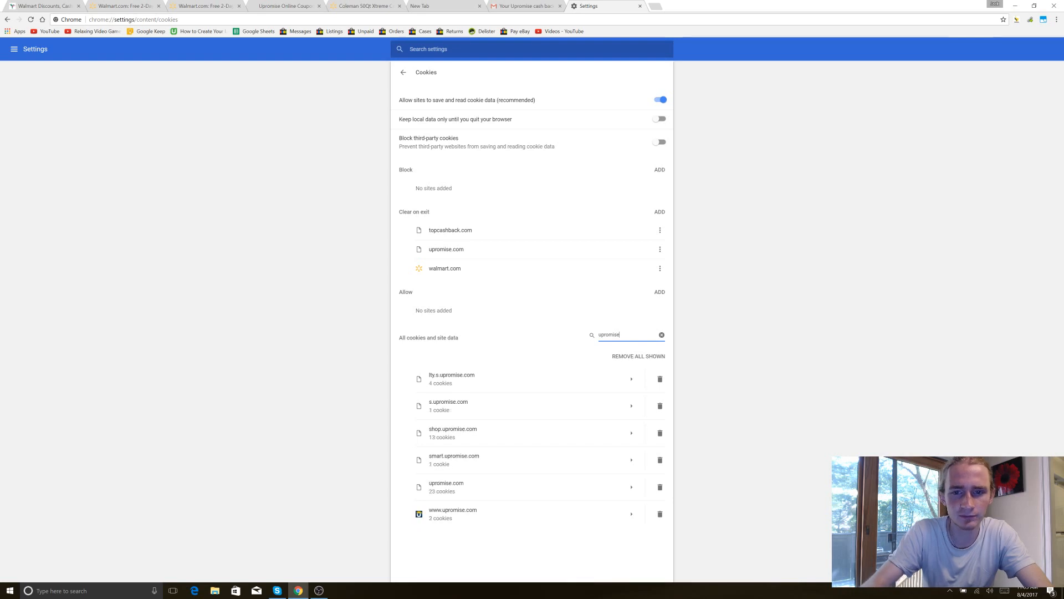
pyautogui.click(628, 358)
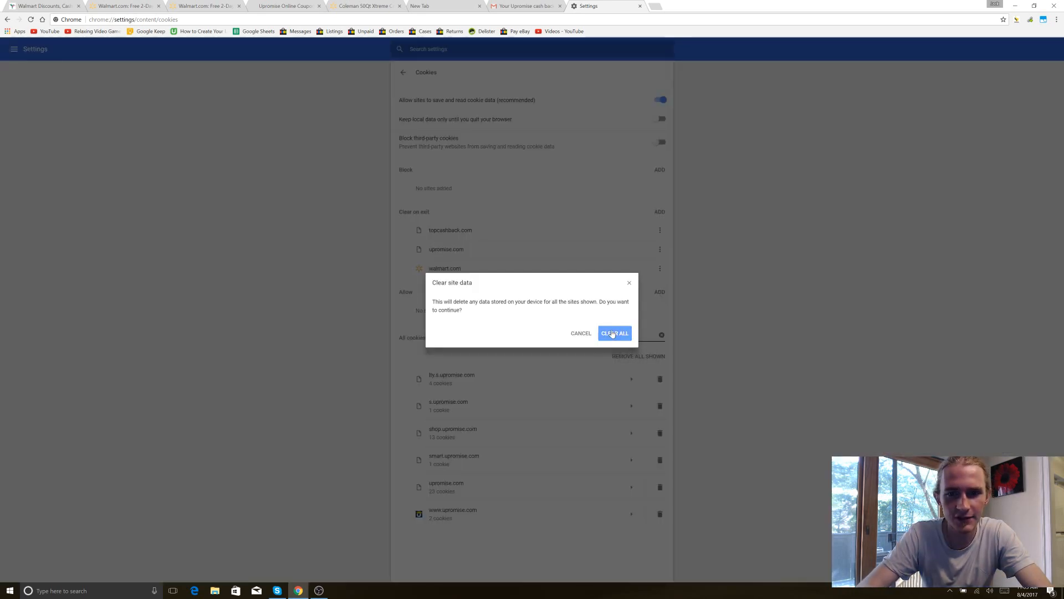
pyautogui.click(612, 333)
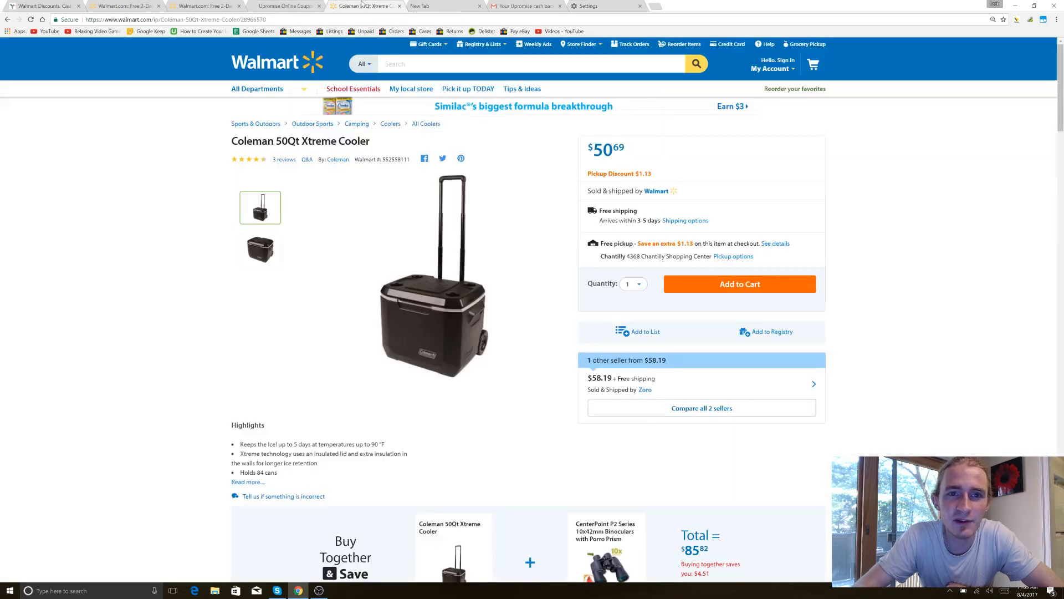
# Compare the Coleman cooler page with the Walmart homepage opened through a tracking link, and return to the Upromise retailer results for Walmart
pyautogui.click(363, 6)
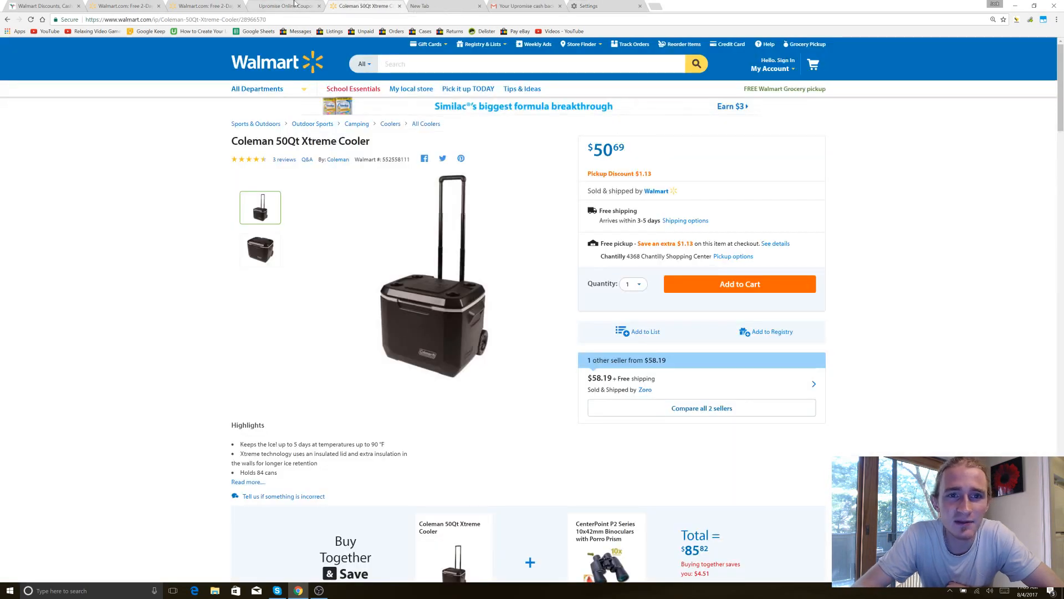
pyautogui.click(294, 6)
pyautogui.click(211, 6)
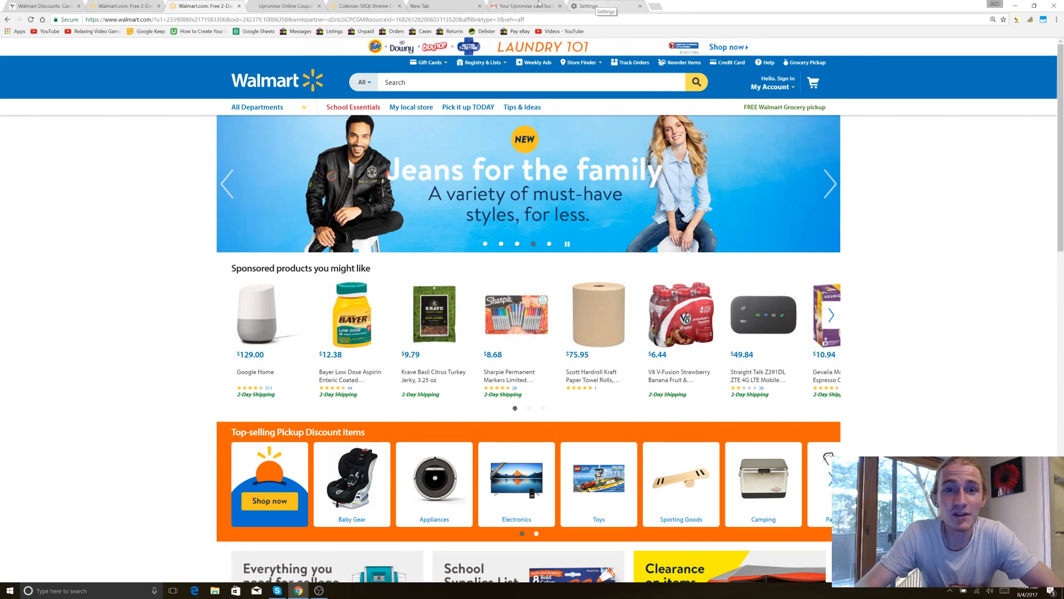
pyautogui.click(357, 3)
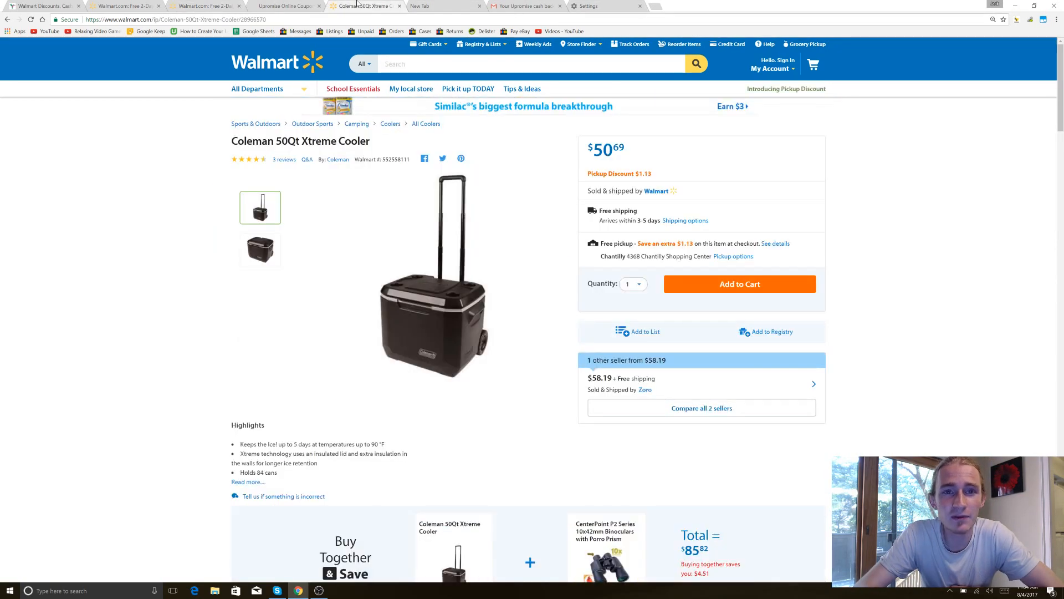
pyautogui.click(282, 3)
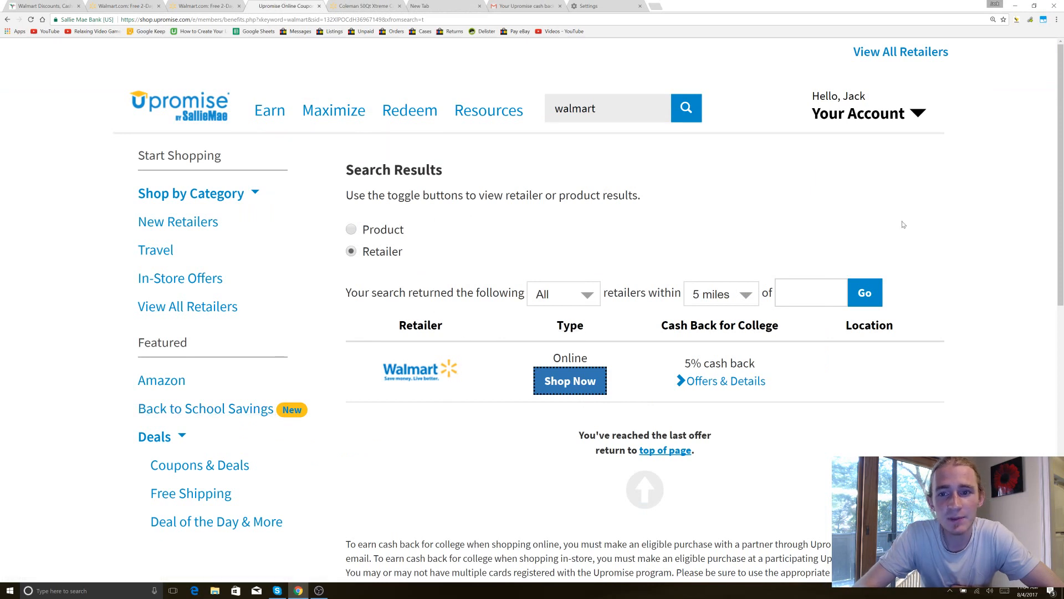
pyautogui.click(958, 211)
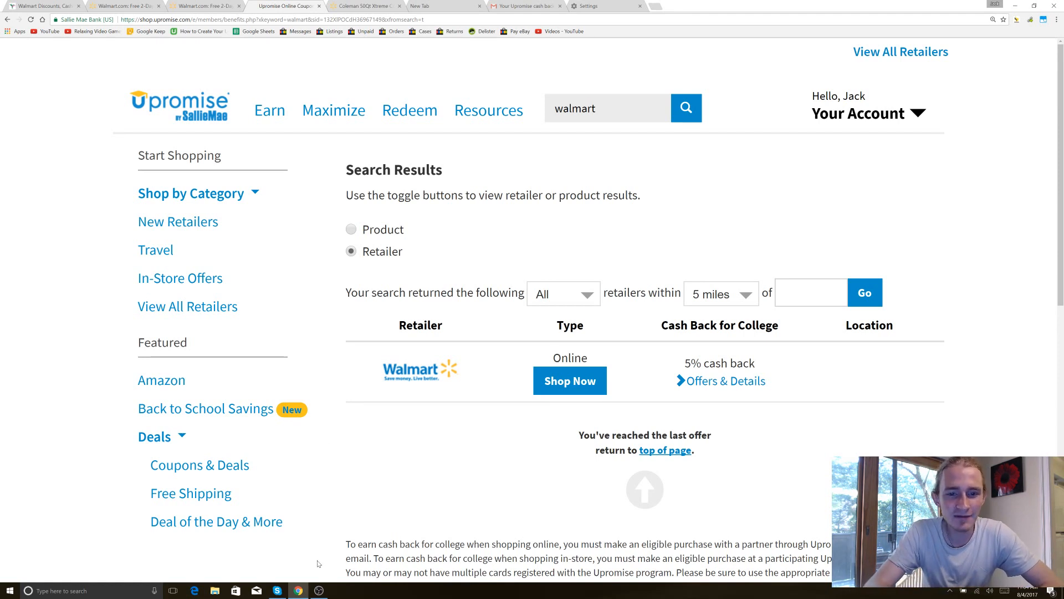
# Switch to OBS and select the built-in webcam scene
pyautogui.click(318, 591)
pyautogui.click(819, 498)
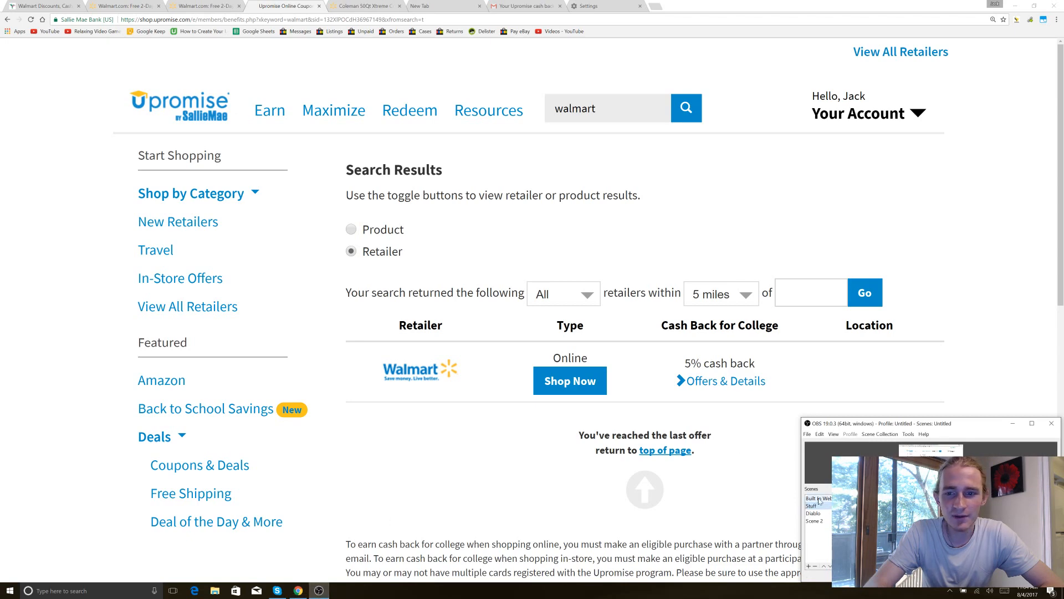